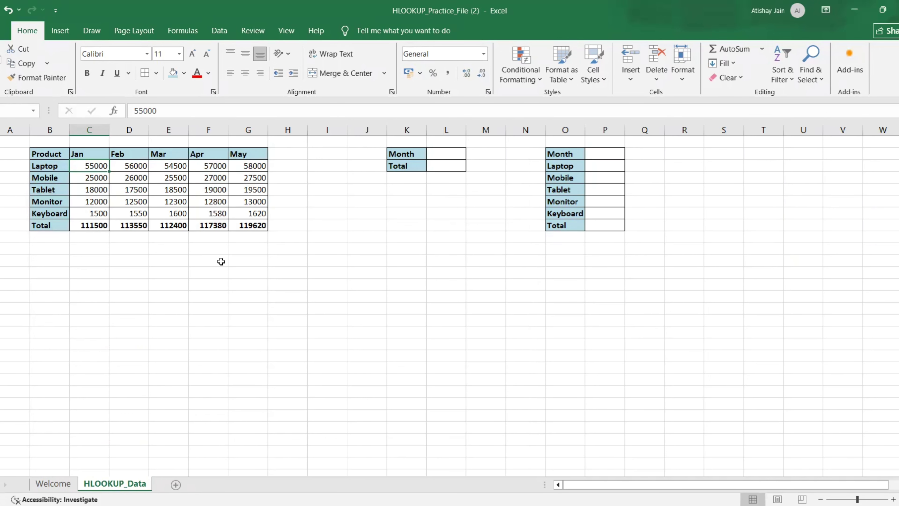
Examine the sales table's product rows, month columns and totals.
left_click(221, 261)
key("Left")
key("Up")
key("Left")
key("Up")
key("Left")
key("Up")
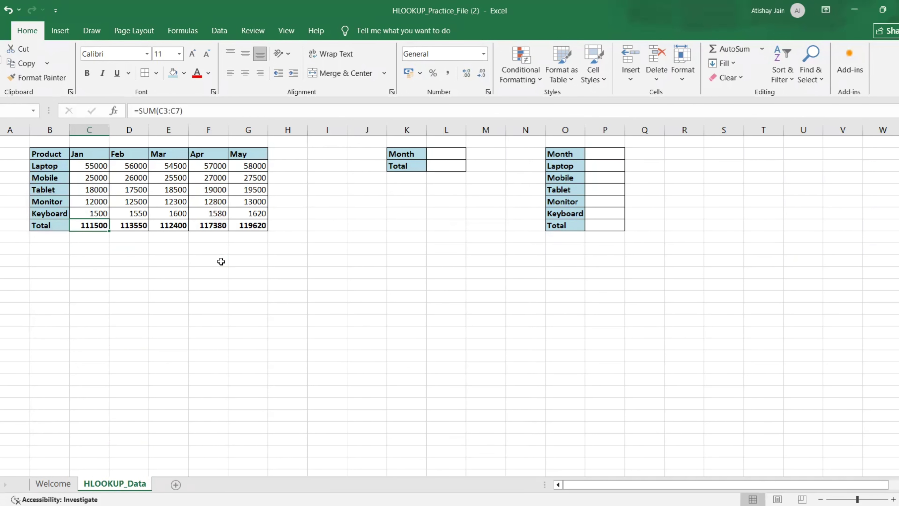
key("Left")
key("Up")
key("Up")
key("Up")
key("Up")
key("Up")
key("Up")
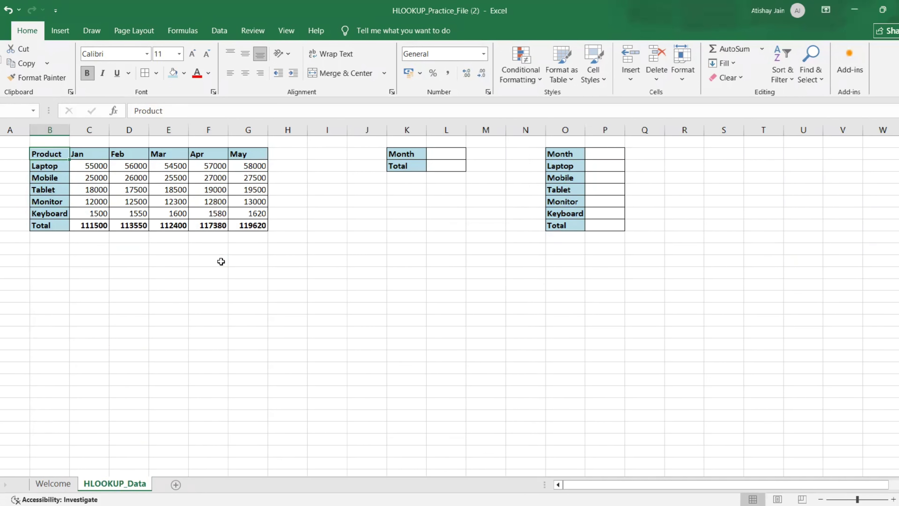
key("Down")
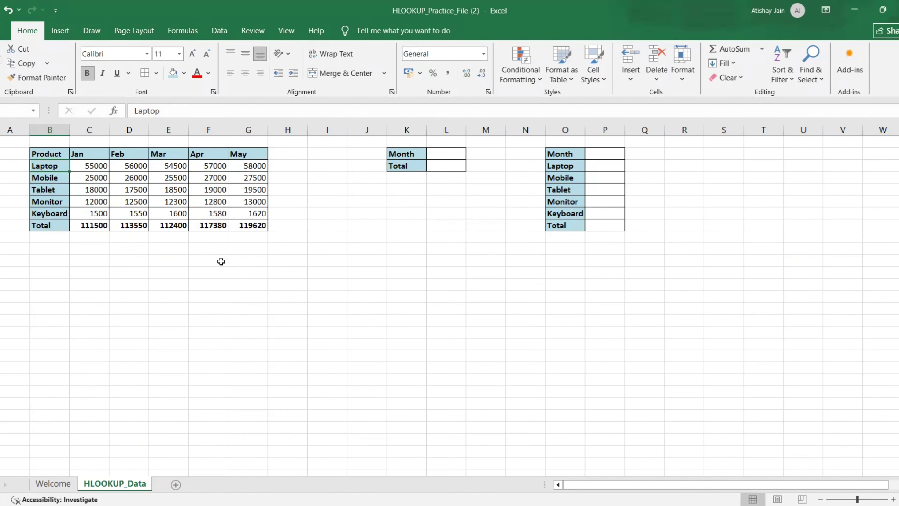
key("Up")
key("Right")
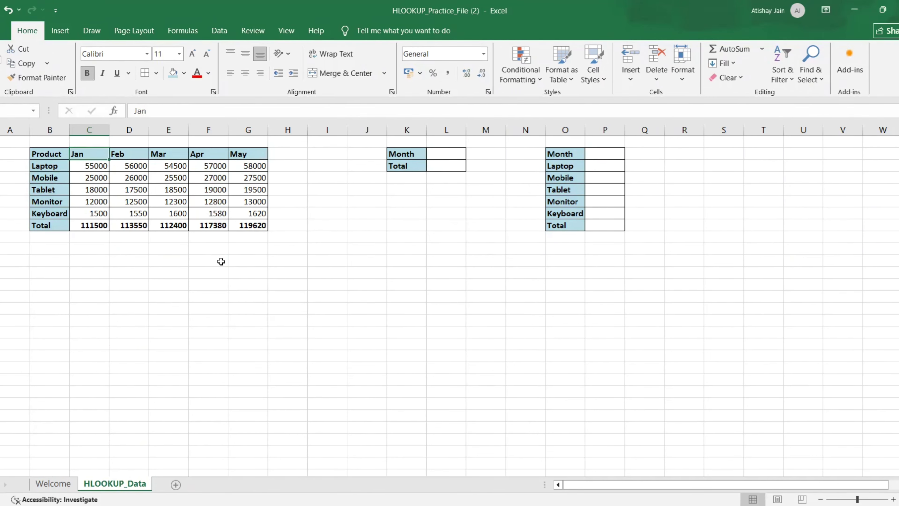
key("Down")
key("Down")
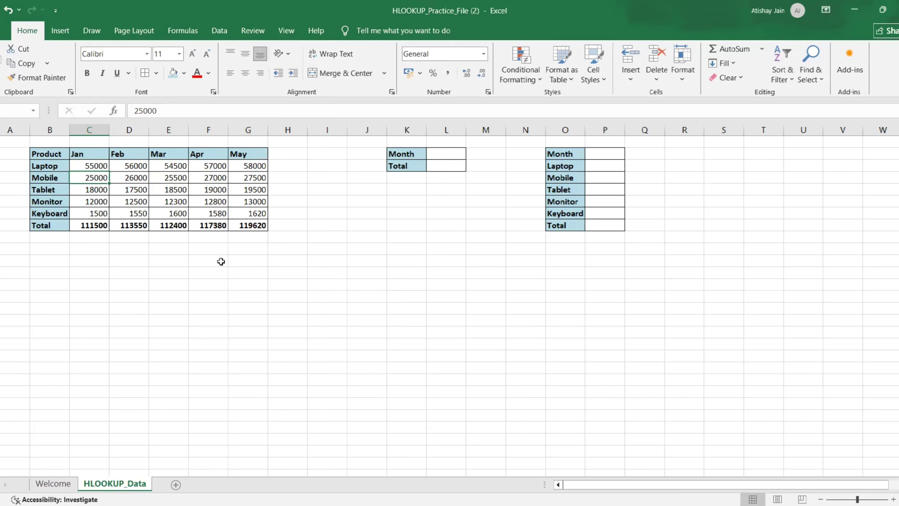
key("Right")
Enter Mar as the month in the lookup cell L2.
key("Right")
key("Right")
key("Right")
key("Right")
key("Right")
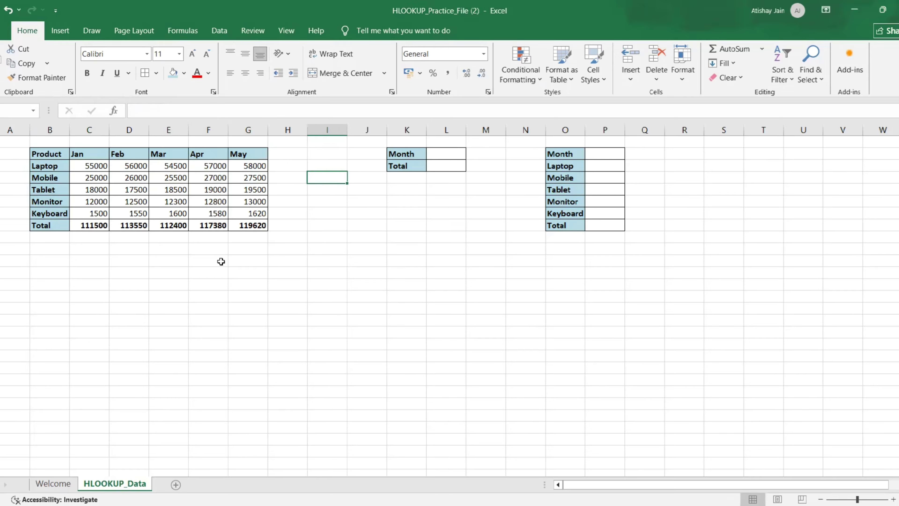
key("Up")
key("Up")
key("Right")
key("Right")
key("Right")
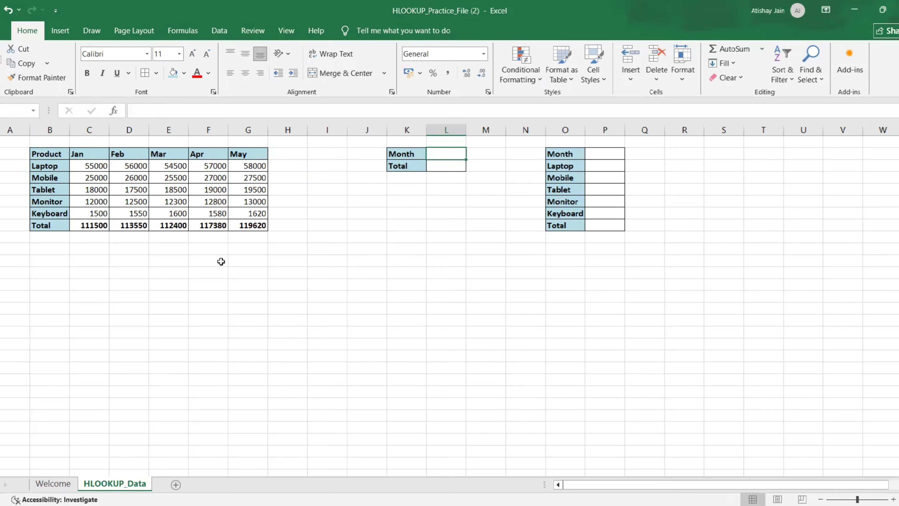
key("Down")
key("Up")
type("Mar")
key("Return")
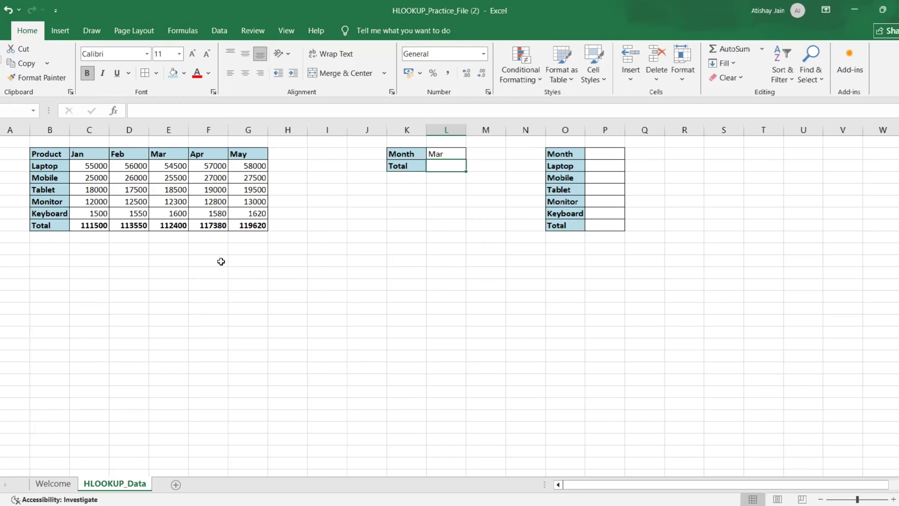
Start an HLOOKUP formula in L3 using the absolute reference $L$2 as the lookup value.
type("=")
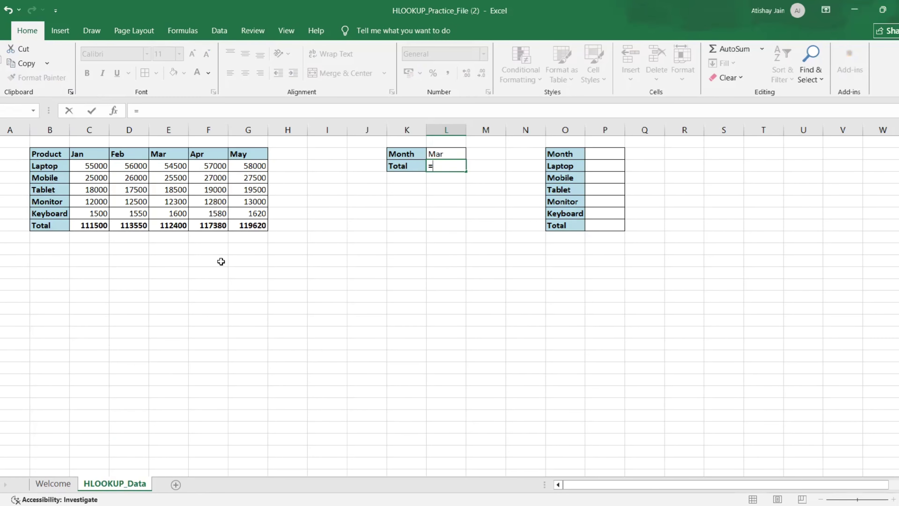
type("HLOOKUP")
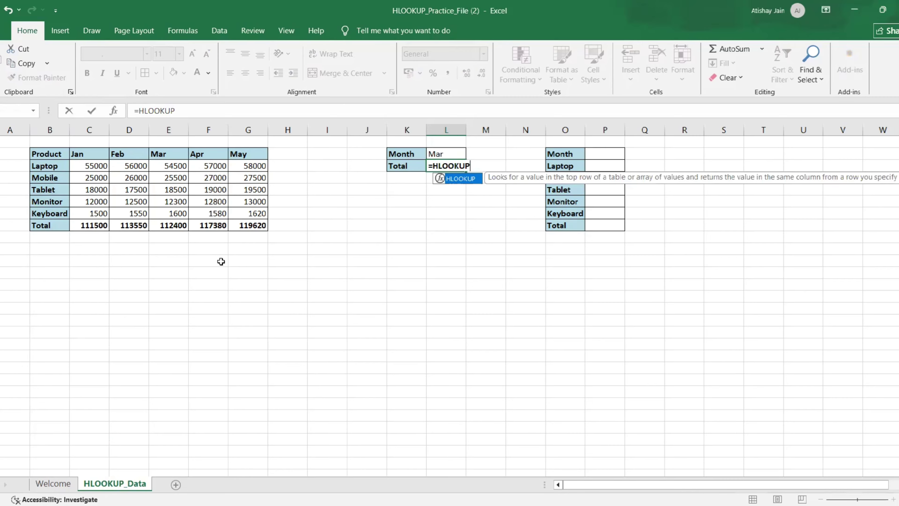
type("(")
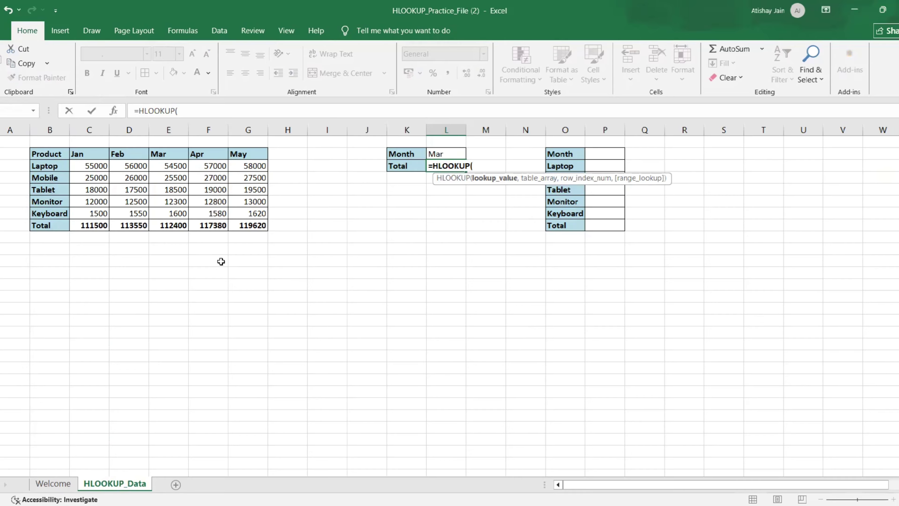
key("Up")
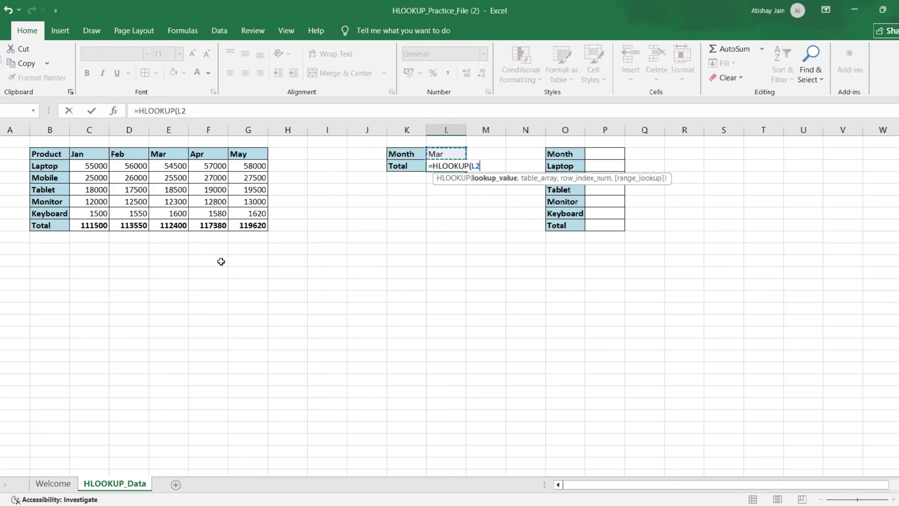
key("F4")
type(",")
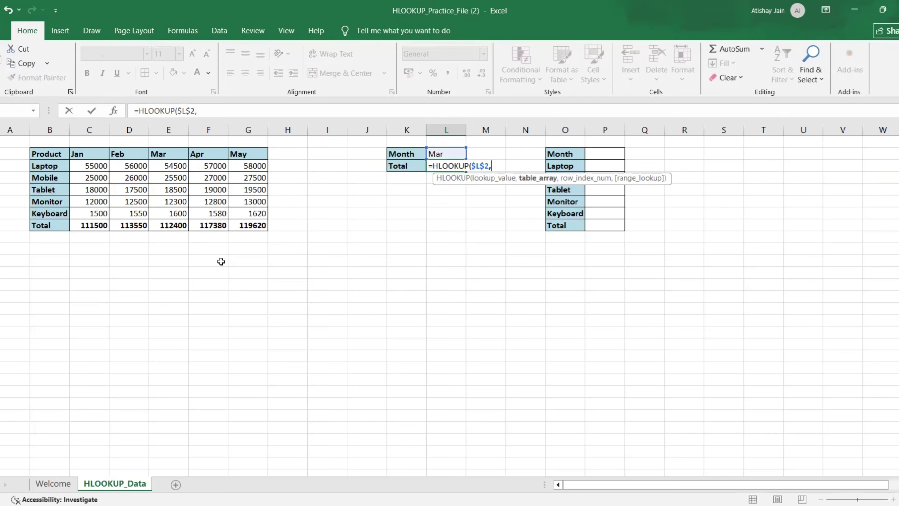
Complete the L3 formula with table array B2:G8, row index 7 and exact match 0.
key("Left")
key("Left")
key("Left")
key("Left")
key("Up")
key("Left")
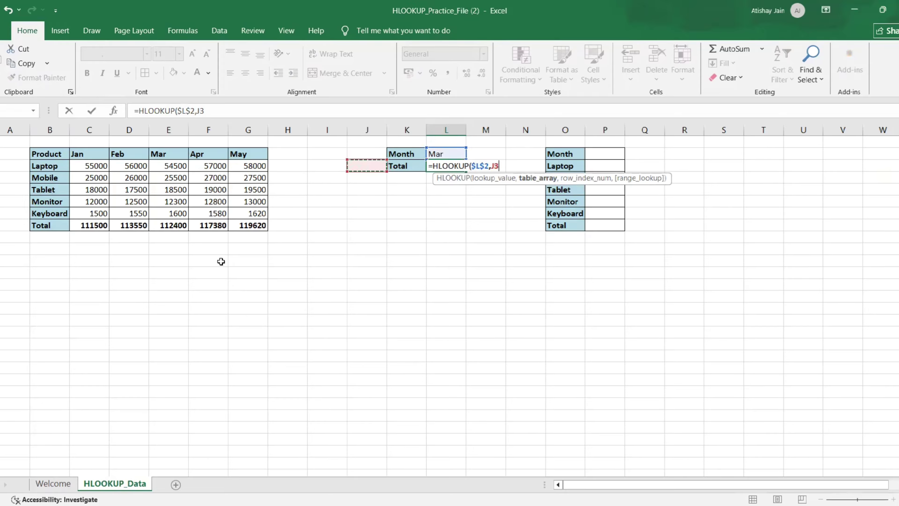
key("ctrl+Left")
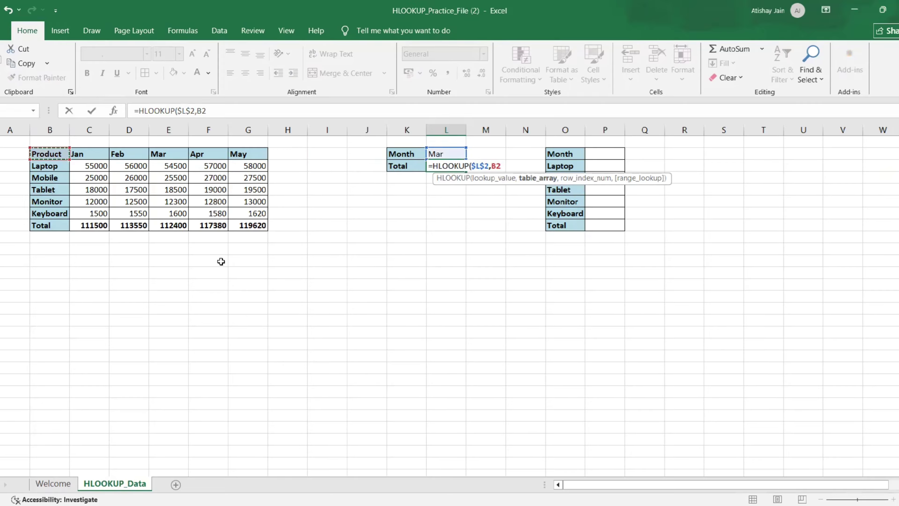
key("ctrl+shift+Right")
key("ctrl+shift+Down")
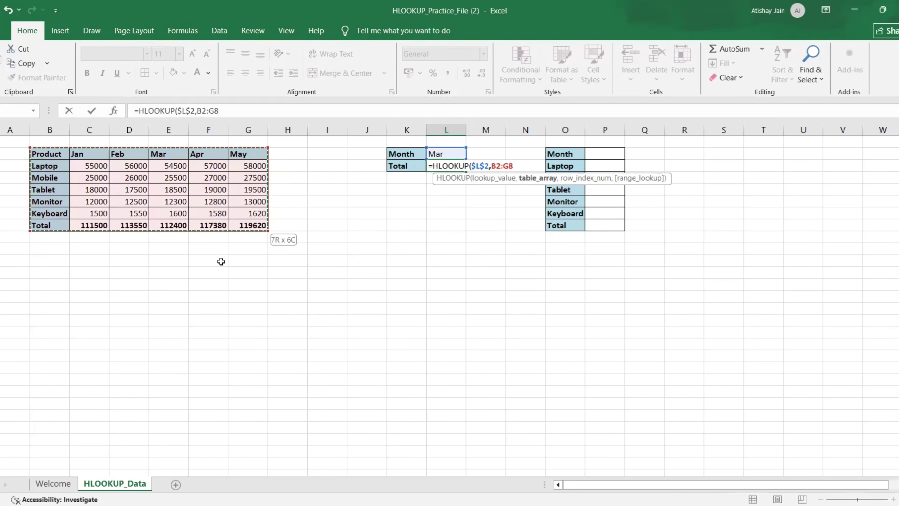
type(",")
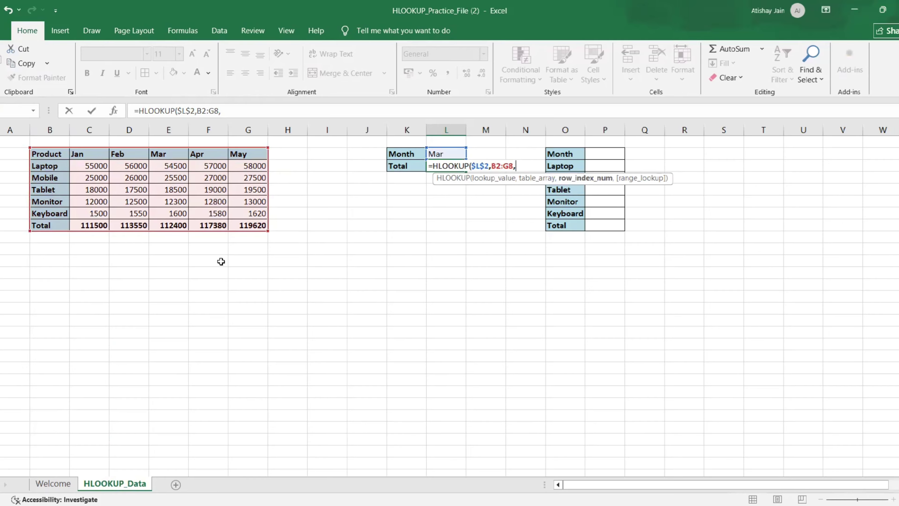
type("7")
type(",0")
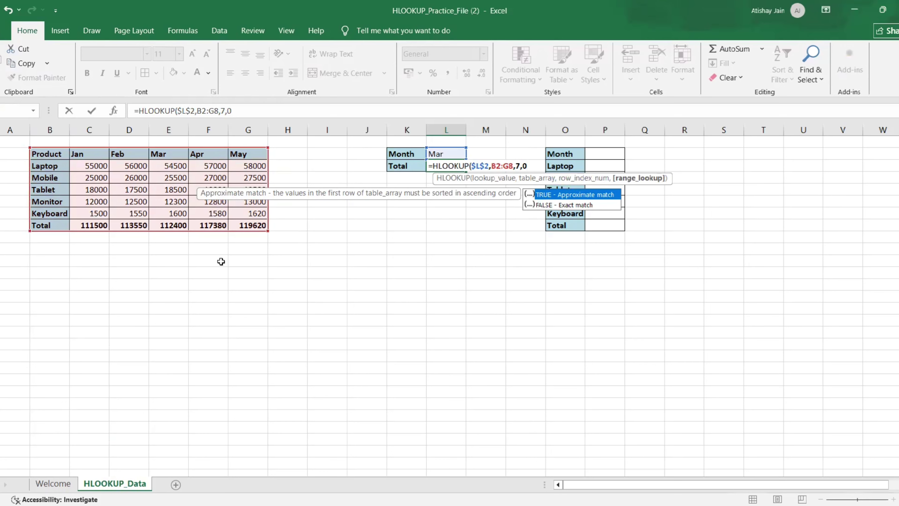
type("))")
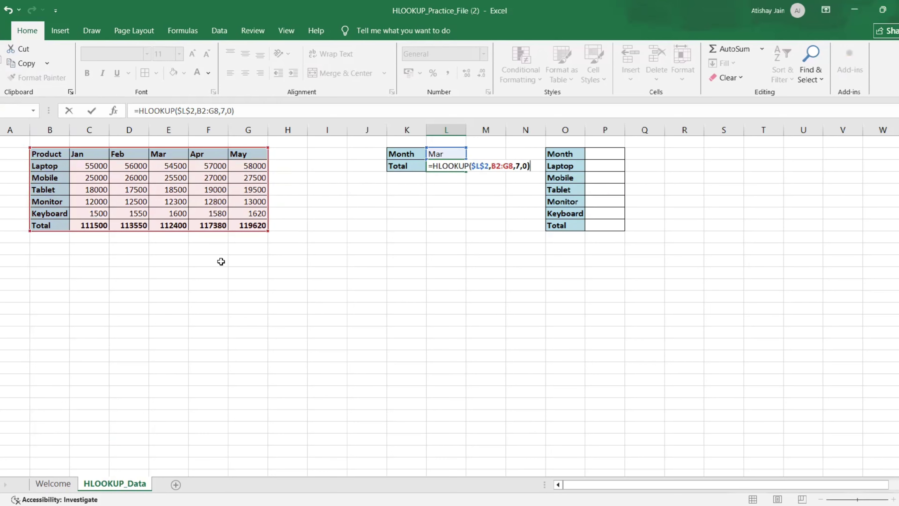
key("Return")
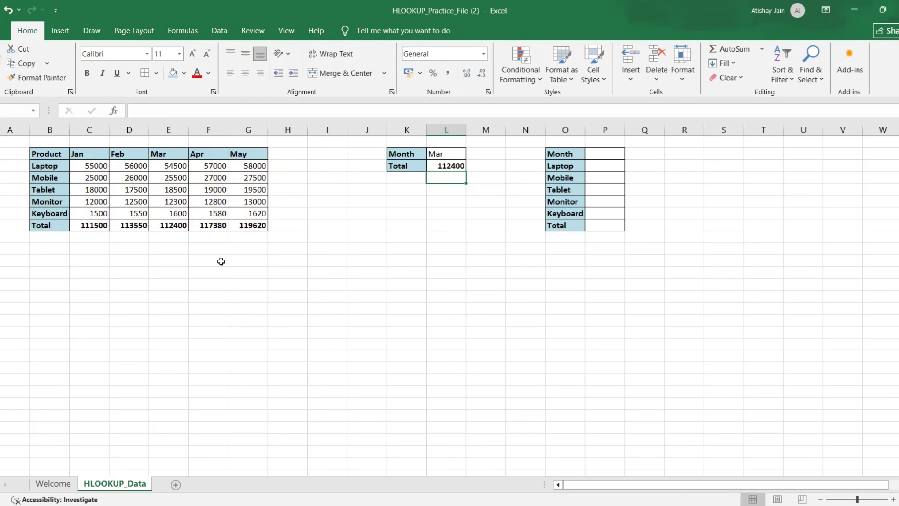
Change the month in L2 to Jan.
key("Up")
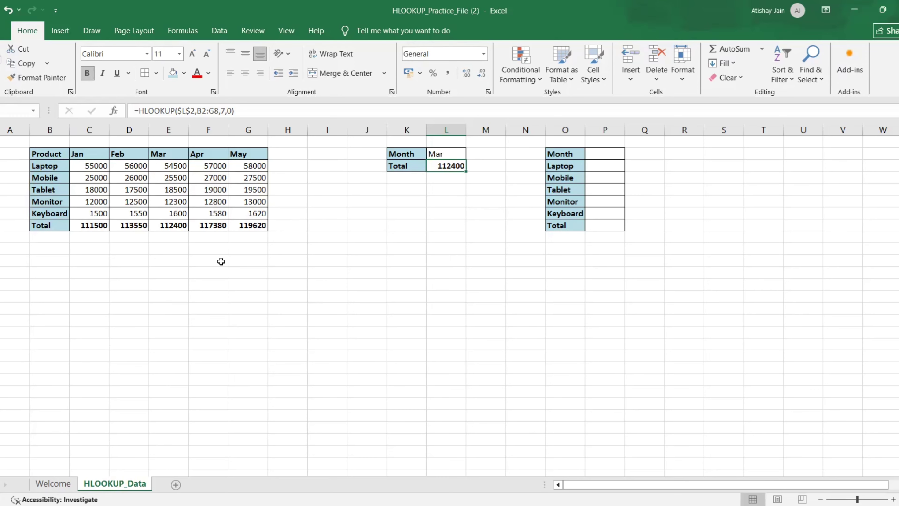
key("Up")
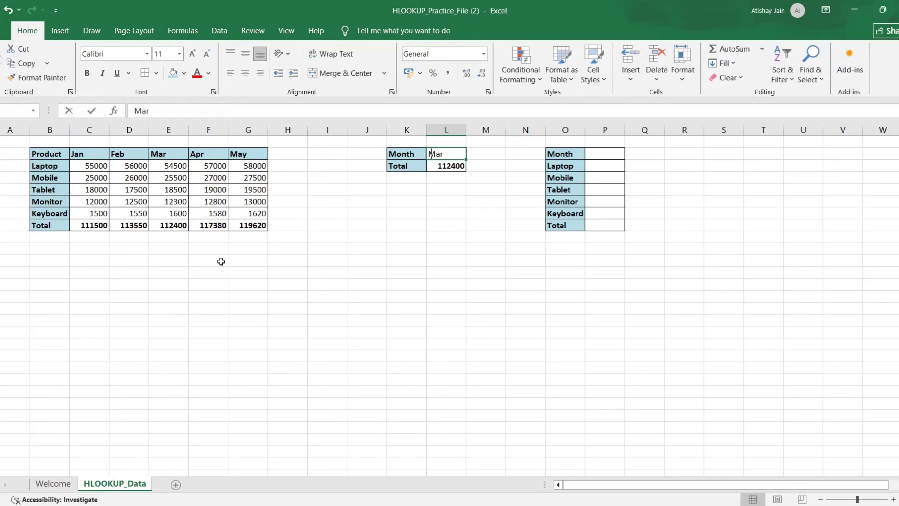
type("Jan")
key("Return")
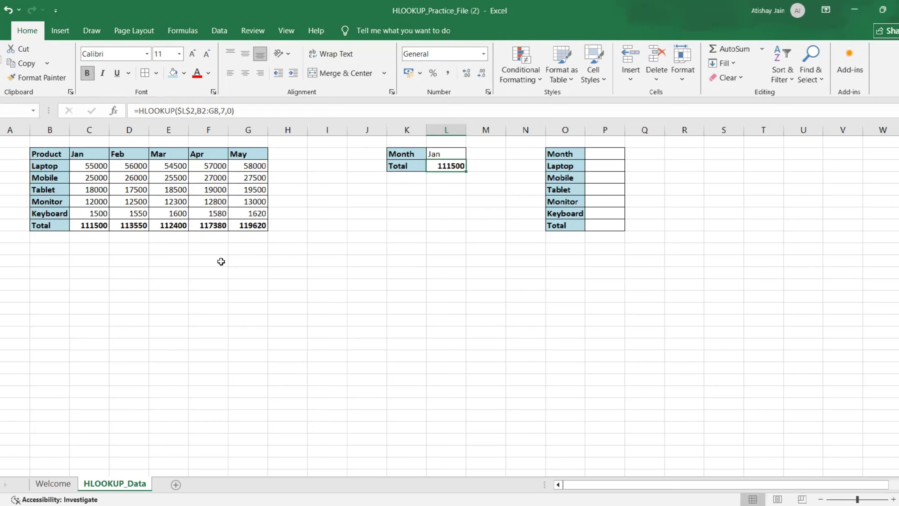
Enter May as the month in P2 of the second lookup table.
key("Right")
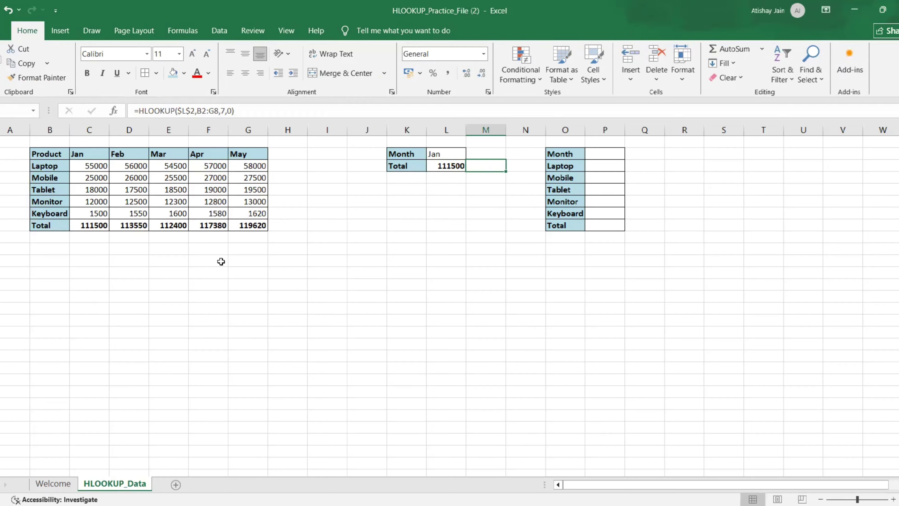
key("Right")
key("Up")
key("Right")
key("Right")
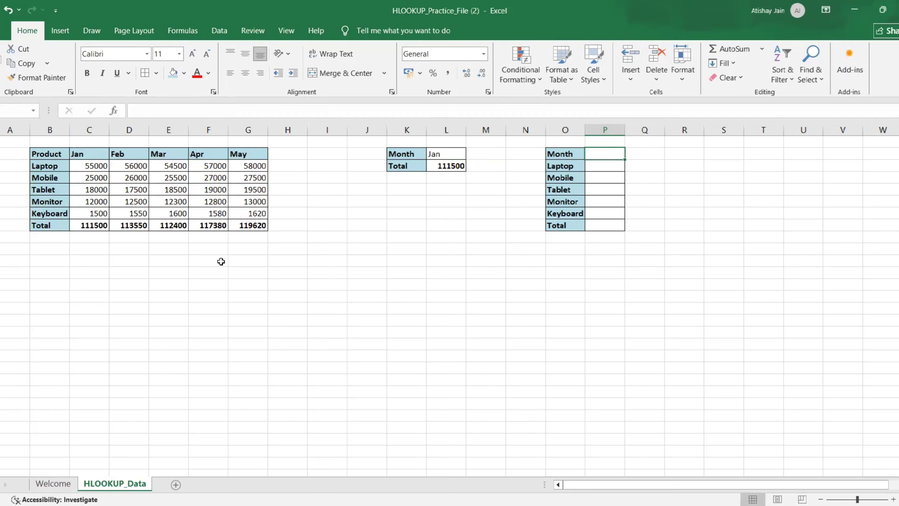
type("May")
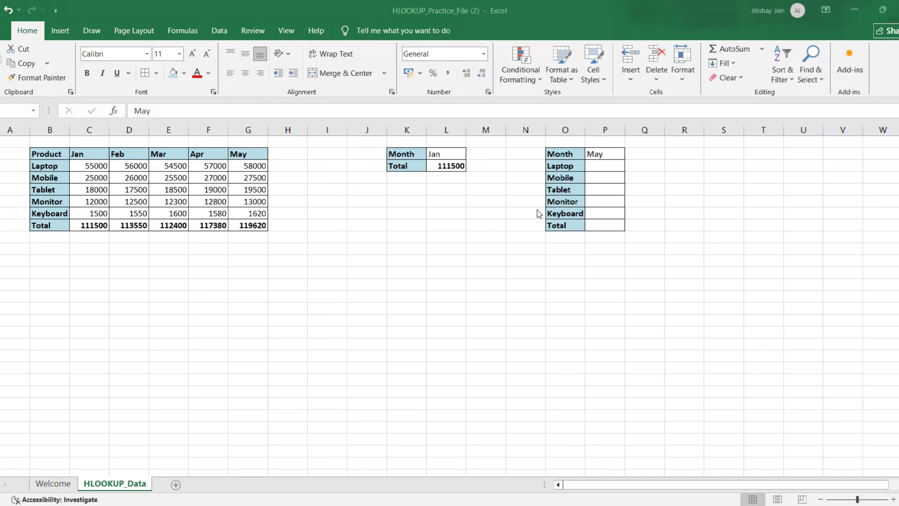
left_click(602, 165)
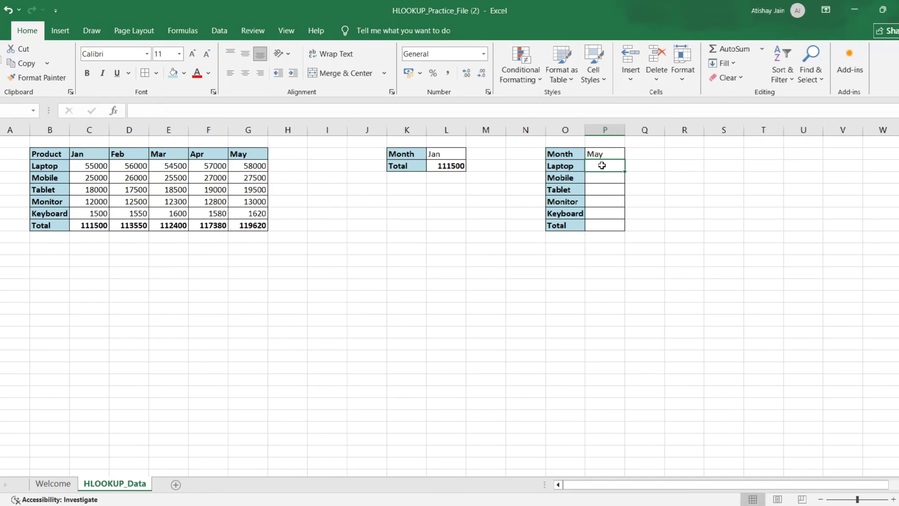
Start an HLOOKUP formula in P3 for Laptop with P2 as the lookup value.
type("=H")
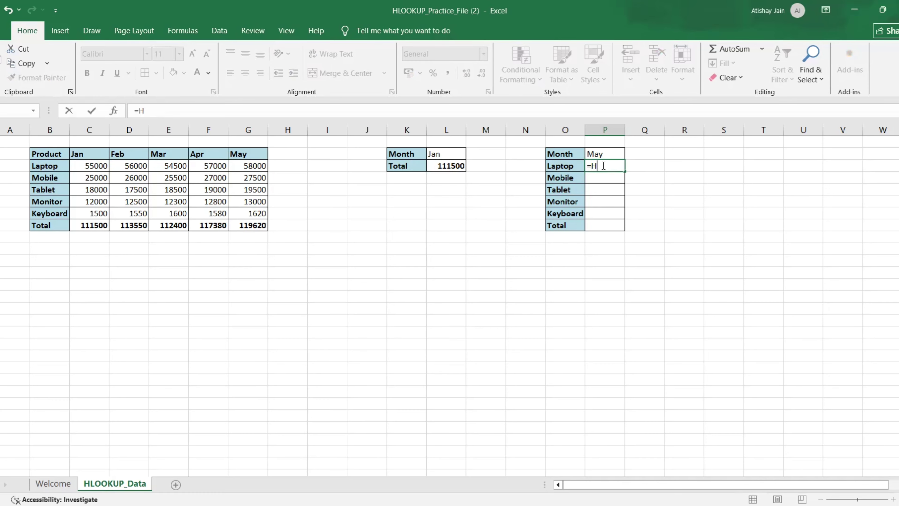
type("LOOKUP(P2,")
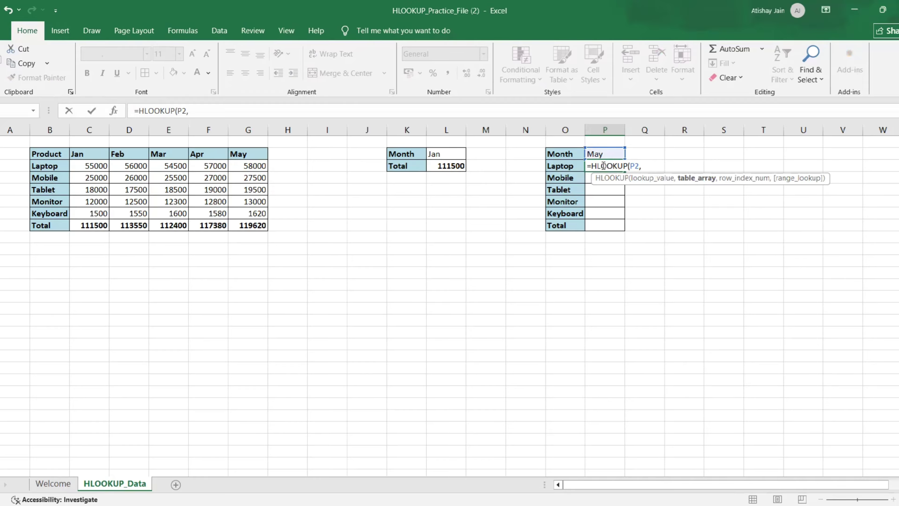
Set the P3 formula's table array to B2:G8.
key("Left")
key("Left")
key("Left")
key("Up")
key("Left")
key("Left")
key("Left")
key("Left")
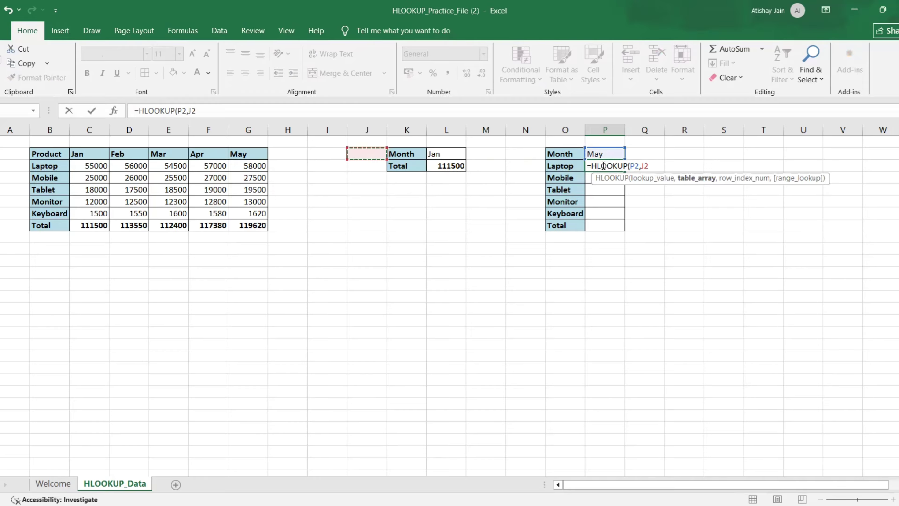
key("Left")
key("Left")
key("ctrl+Left")
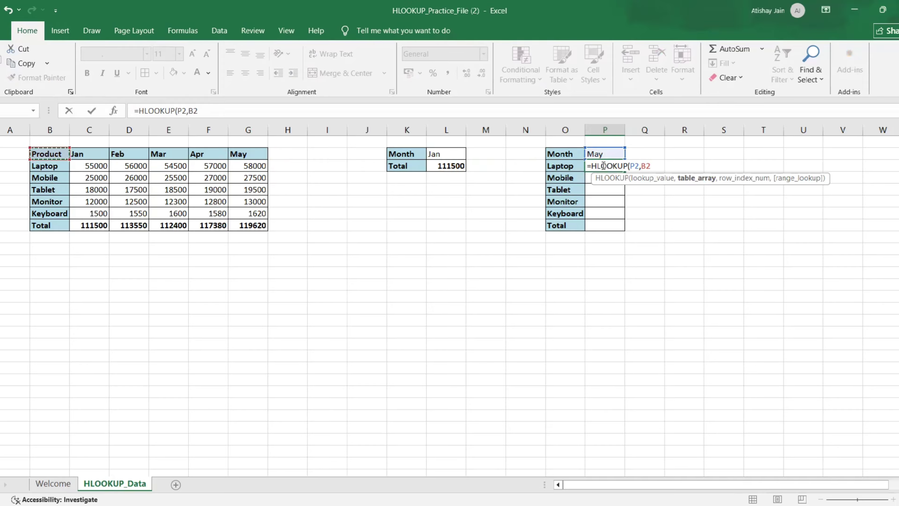
key("ctrl+shift+Right")
key("ctrl+shift+Down")
type(",")
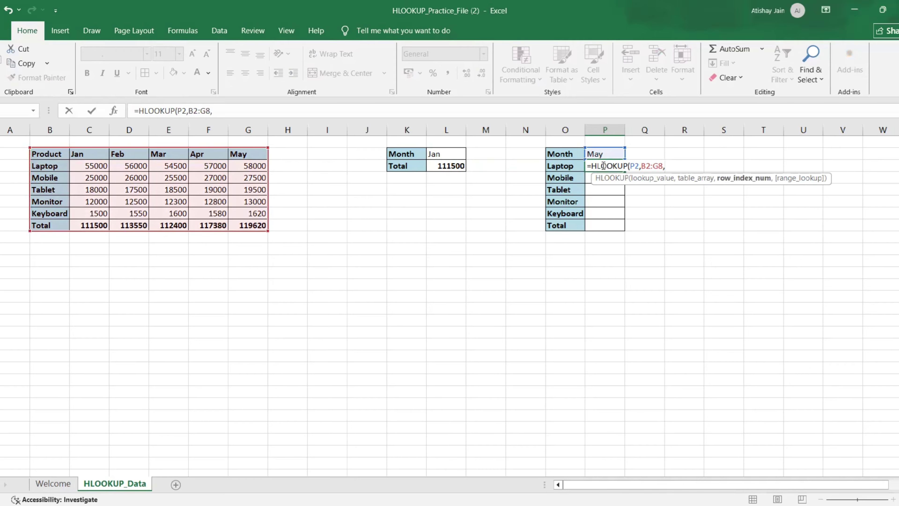
type("2,0")
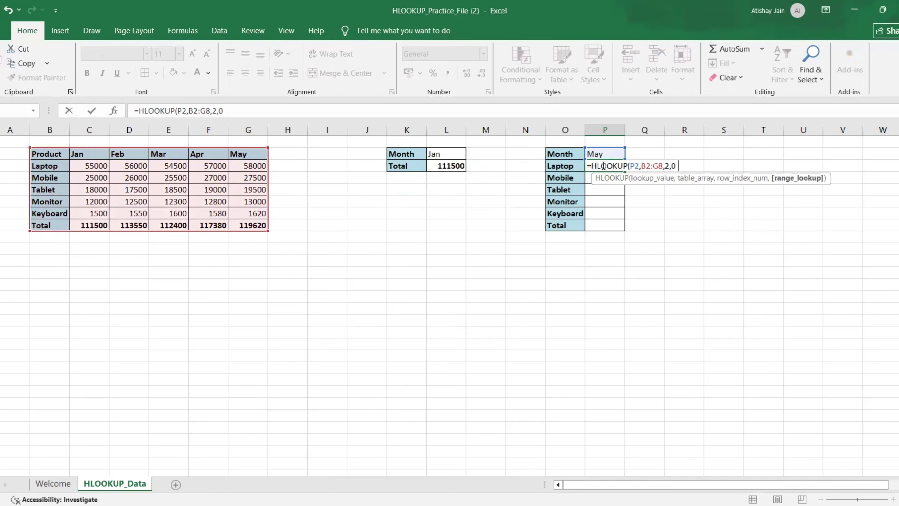
Finish the P3 formula with row index 2 and exact match 0, keeping the cell selected.
key("BackSpace")
type(")")
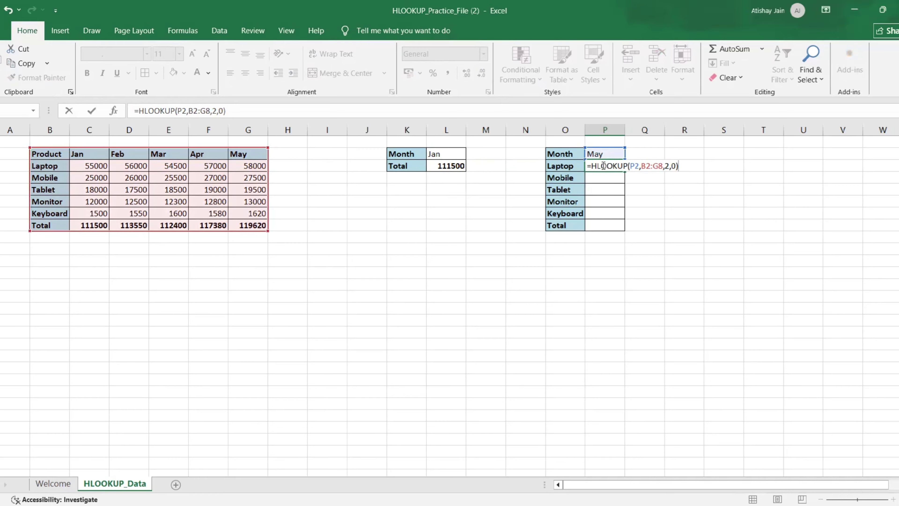
key("ctrl+Return")
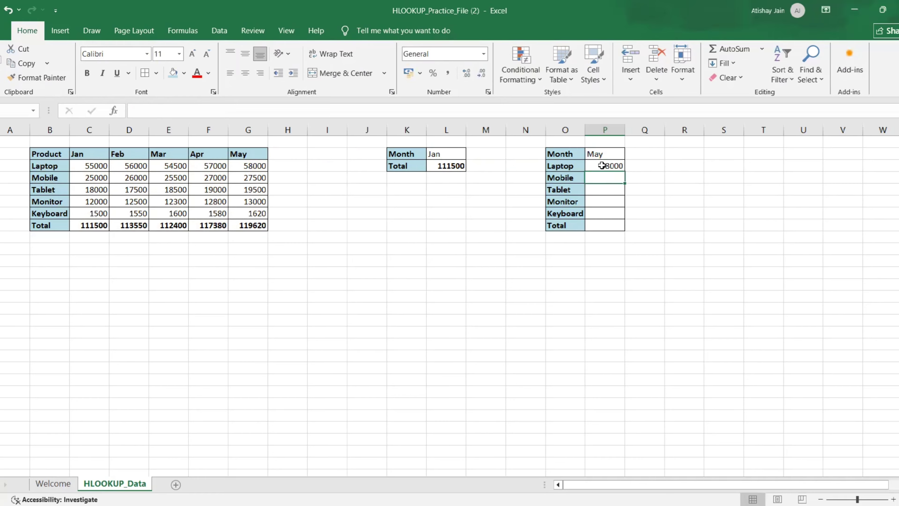
Make the P2 lookup value and the B2:G8 table array absolute references in the P3 formula.
key("F2")
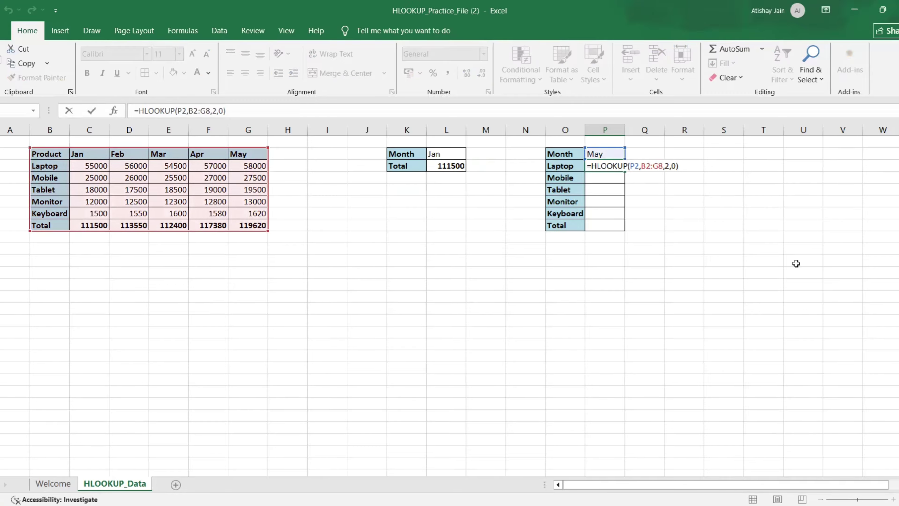
key("Left")
key("Left")
key("Left")
key("Left")
key("Left")
key("Left")
key("Left")
key("Left")
key("Left")
key("Left")
key("Left")
key("Left")
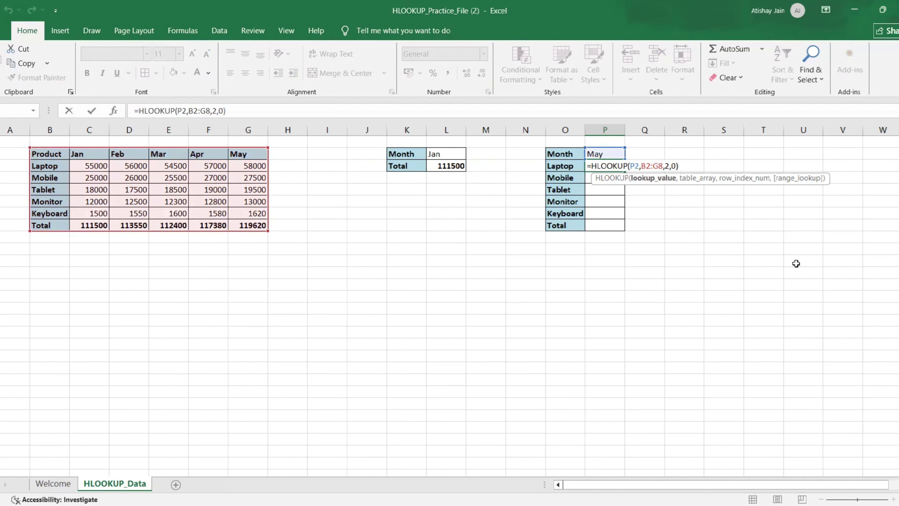
key("F4")
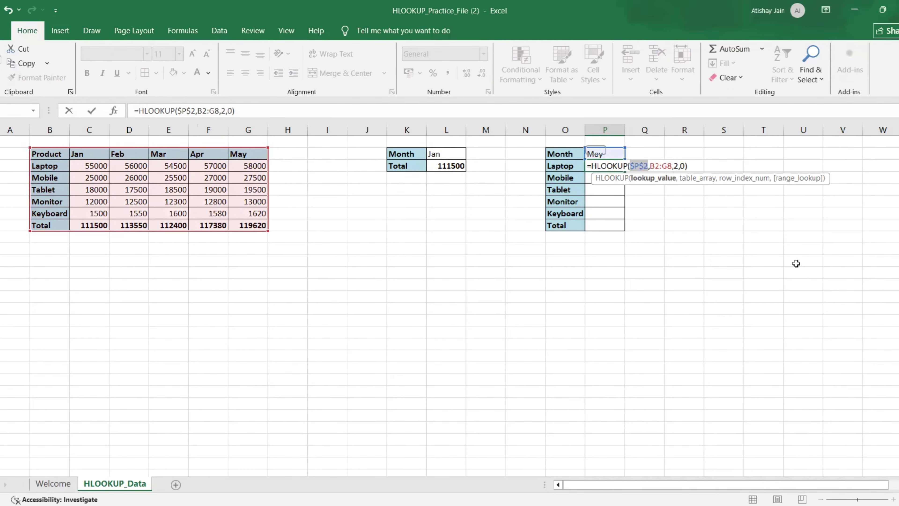
key("Right")
key("Right")
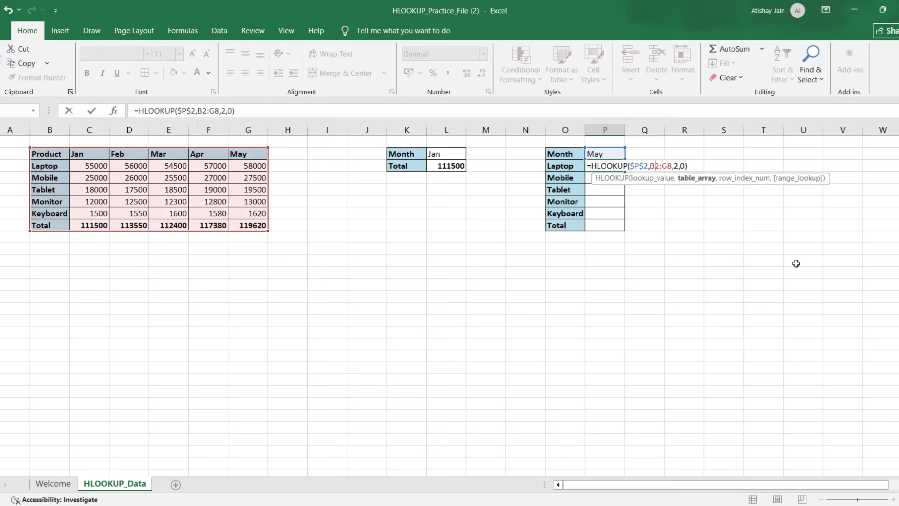
key("F4")
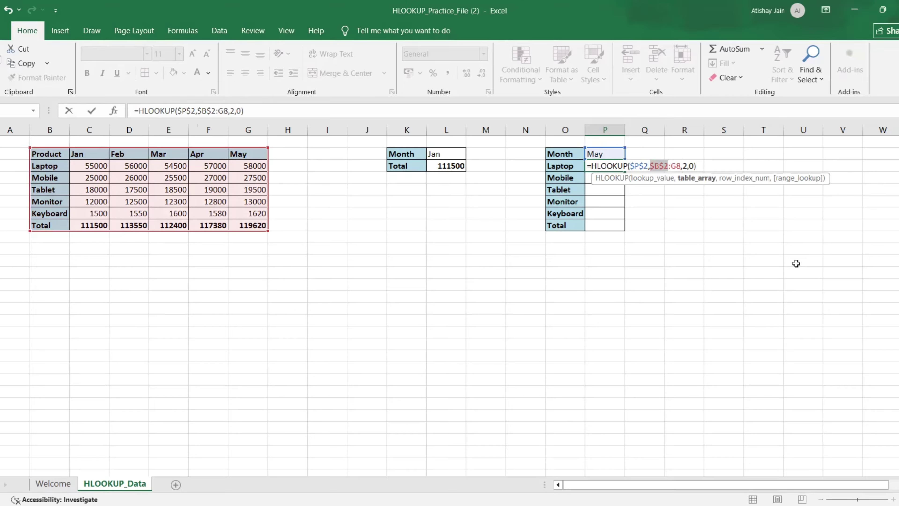
key("Right")
key("Right")
key("Right")
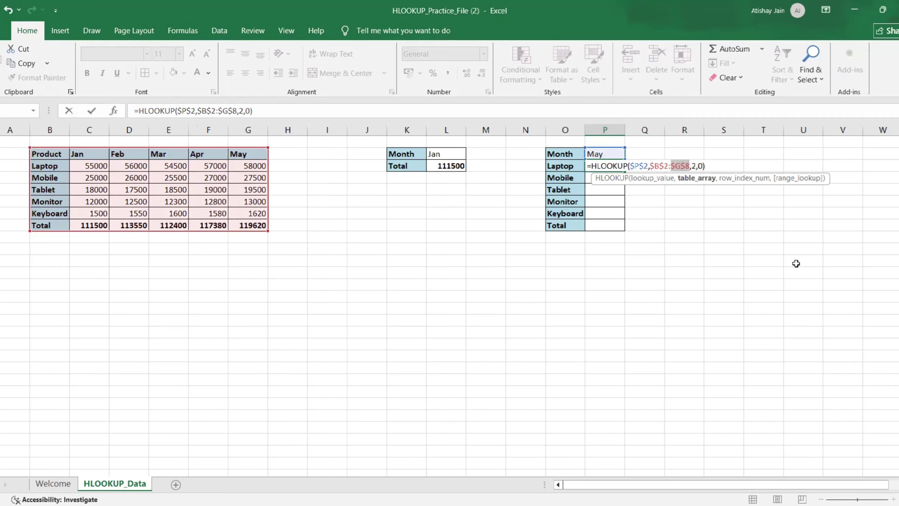
key("Right")
key("Right")
key("Right")
key("Right")
key("Right")
key("Right")
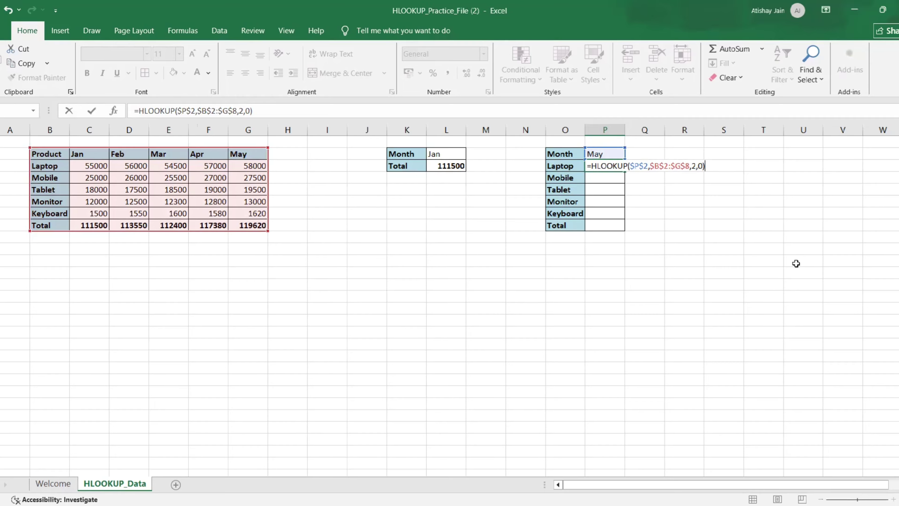
key("Return")
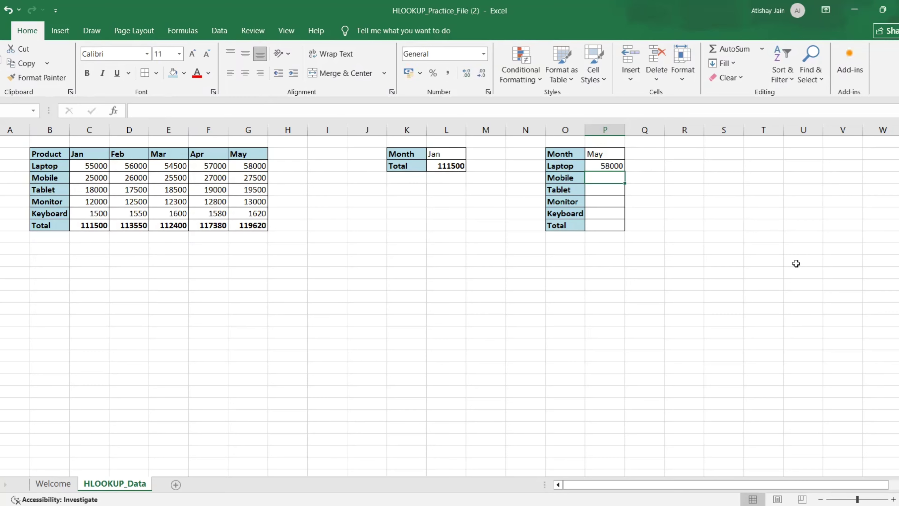
Fill the P3 formula down through P8 for the remaining products and the total.
key("Up")
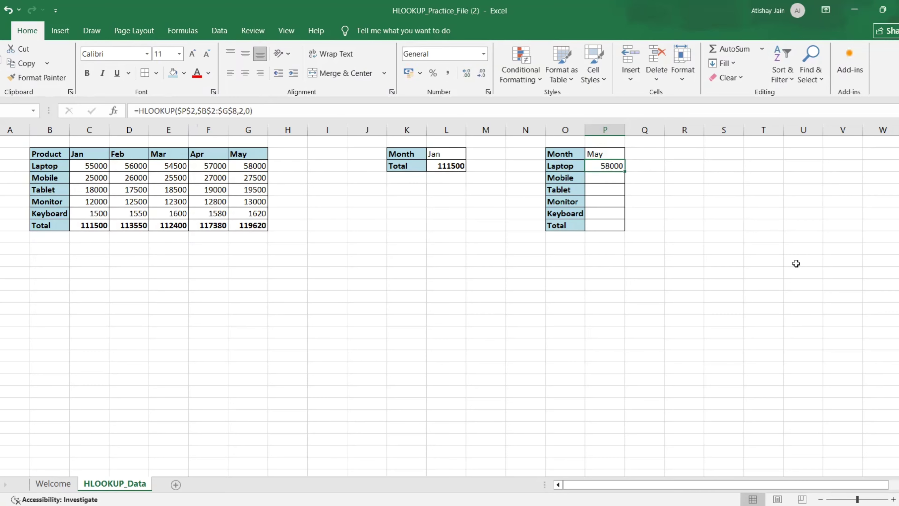
key("ctrl+Down")
key("ctrl+Up")
key("ctrl+Up")
key("Down")
key("Left")
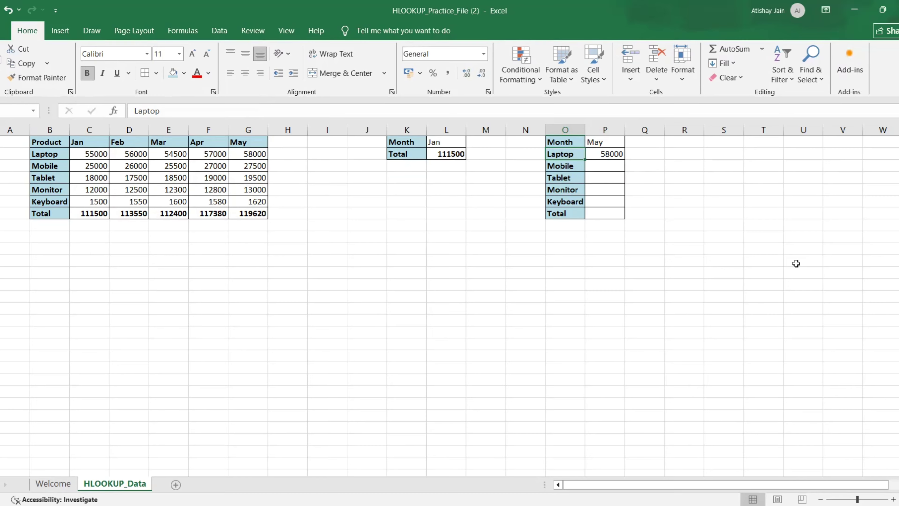
key("ctrl+Down")
key("Right")
key("ctrl+Up")
key("Left")
key("ctrl+Down")
key("Right")
key("ctrl+shift+Up")
key("ctrl+d")
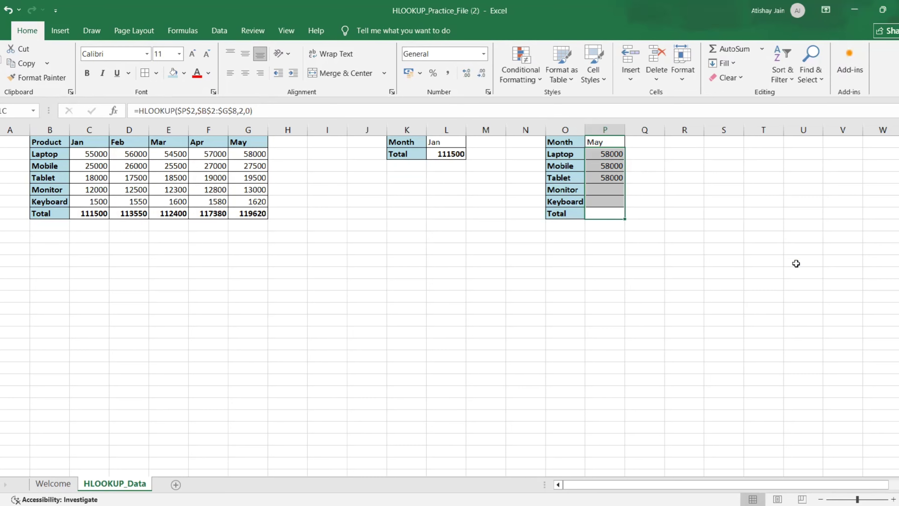
Change the row index in the Mobile formula in P4 to 3.
key("Up")
key("Up")
key("Up")
key("Up")
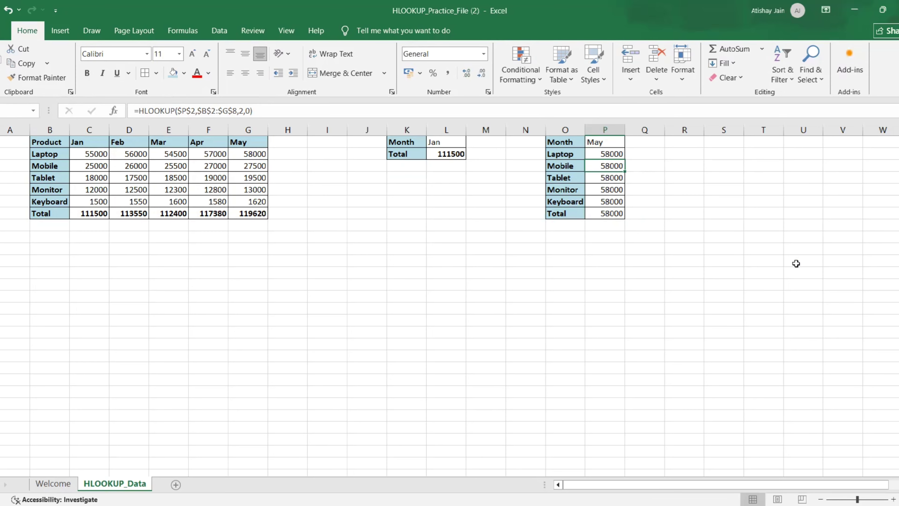
key("F2")
key("Left")
key("Left")
key("Left")
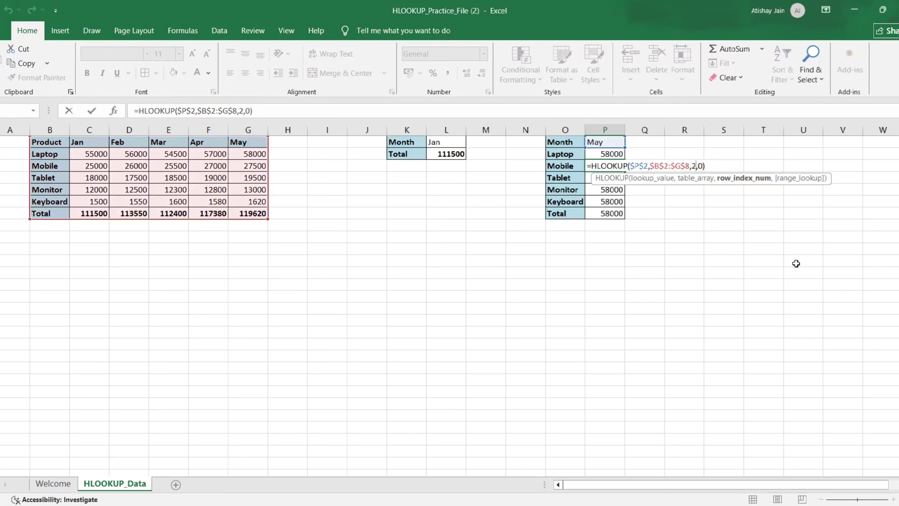
key("BackSpace")
type("3")
key("Return")
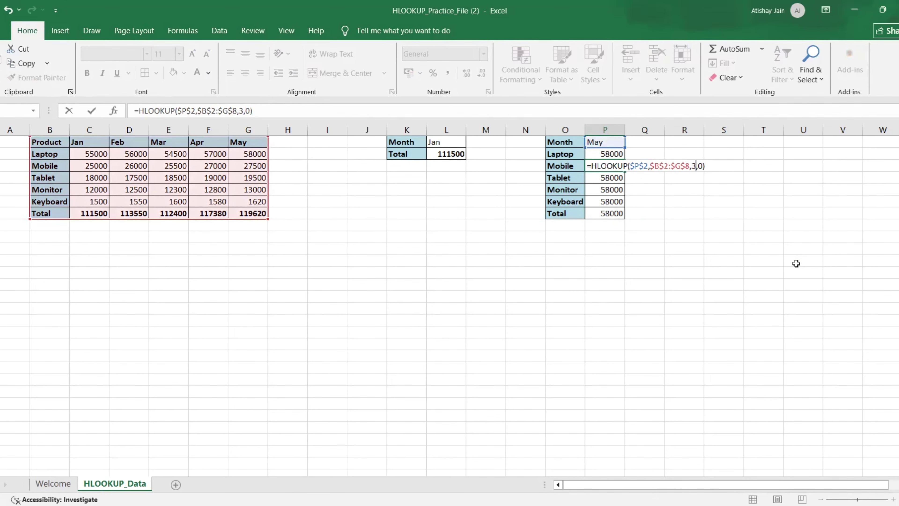
key("Return")
Change the row index in the Tablet formula in P5 to 4.
key("F2")
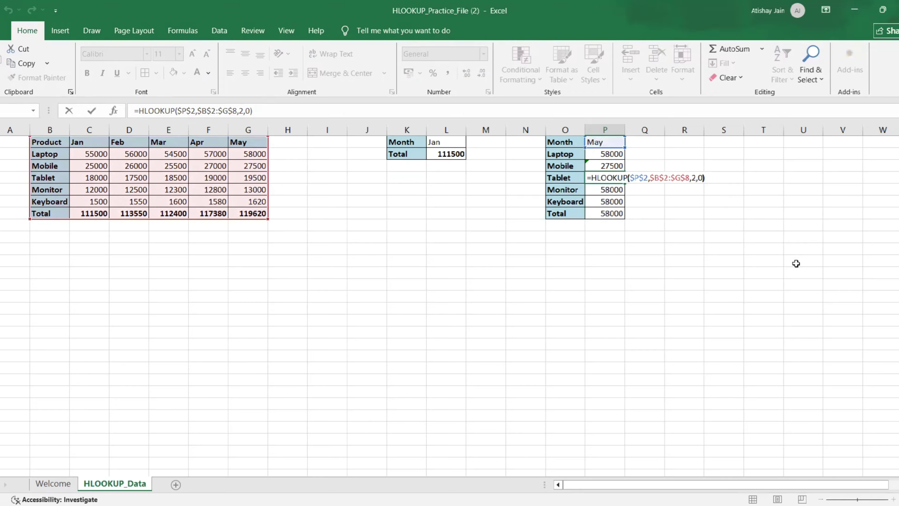
key("Left")
key("Left")
key("Left")
key("BackSpace")
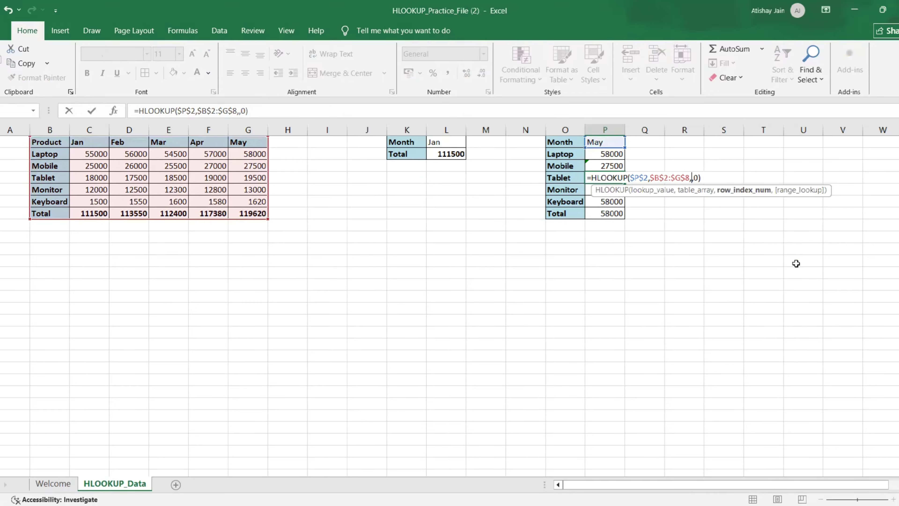
type("4")
key("Return")
key("Return")
key("ctrl+d")
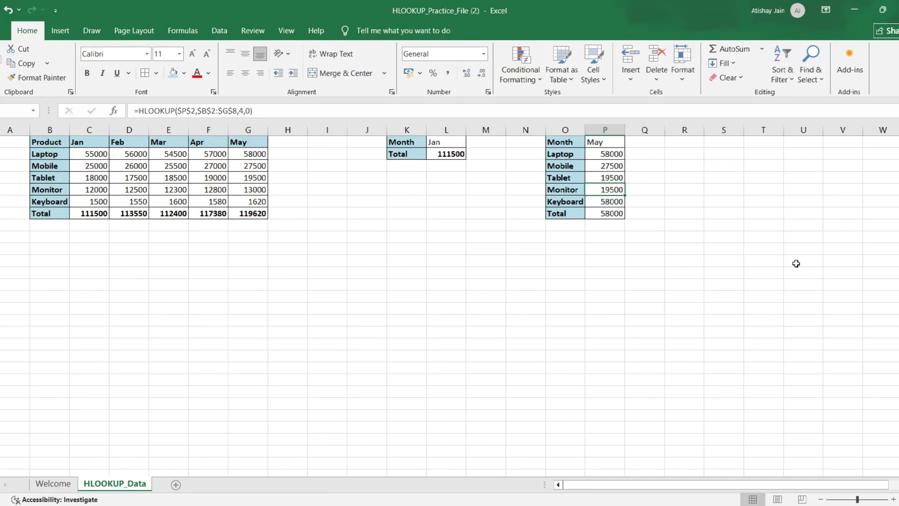
Change the row index in the Monitor formula in P6 to 5.
key("F2")
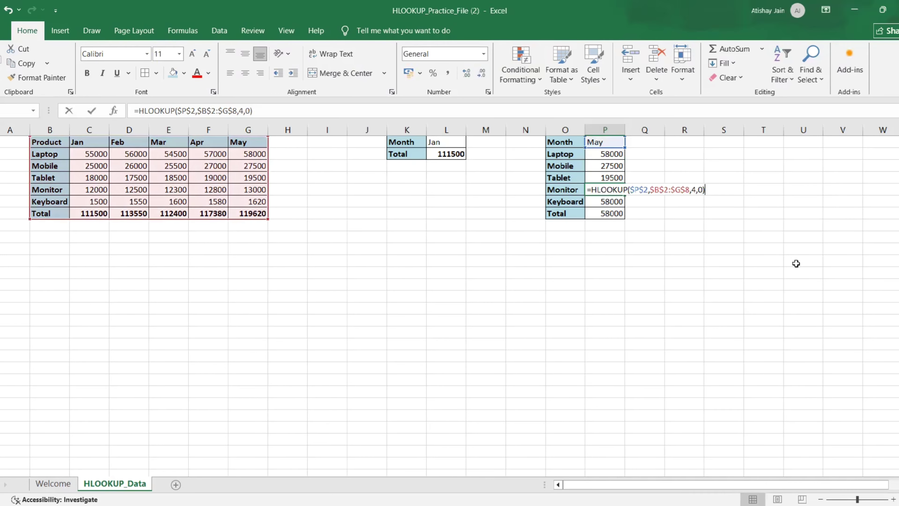
key("Left")
key("Left")
key("Left")
key("BackSpace")
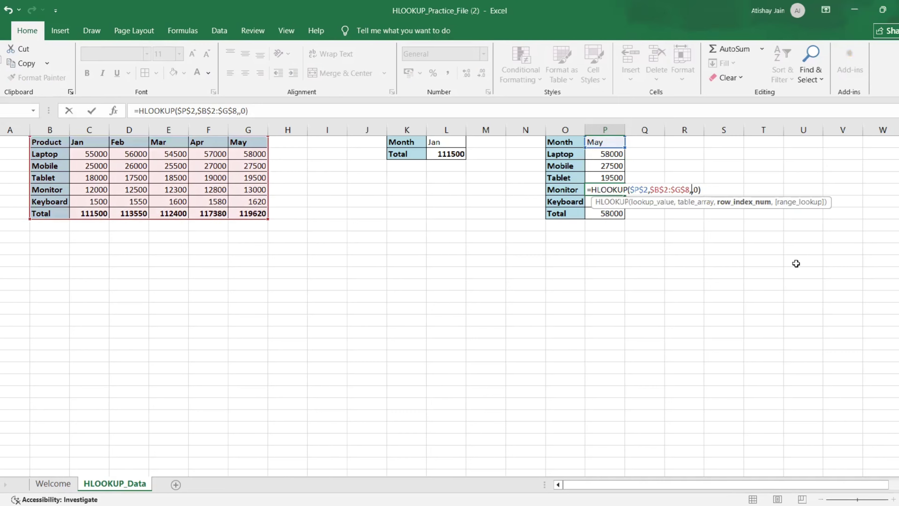
type("5")
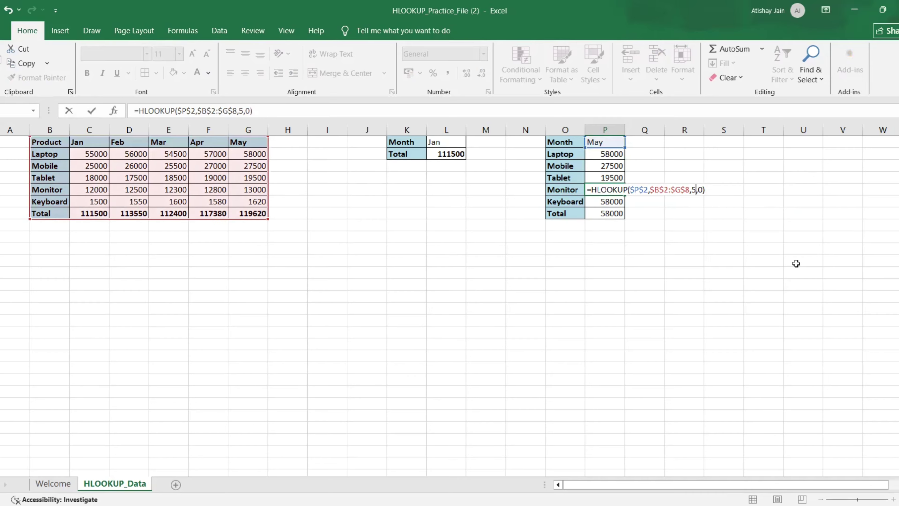
key("Return")
Change the row index in the Keyboard formula in P7 to 6.
key("F2")
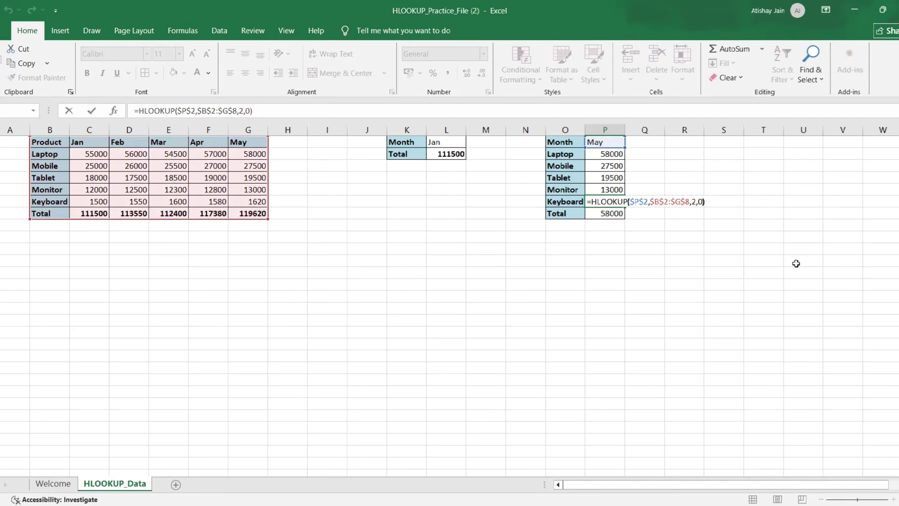
key("Left")
key("Left")
key("Left")
key("BackSpace")
type("6")
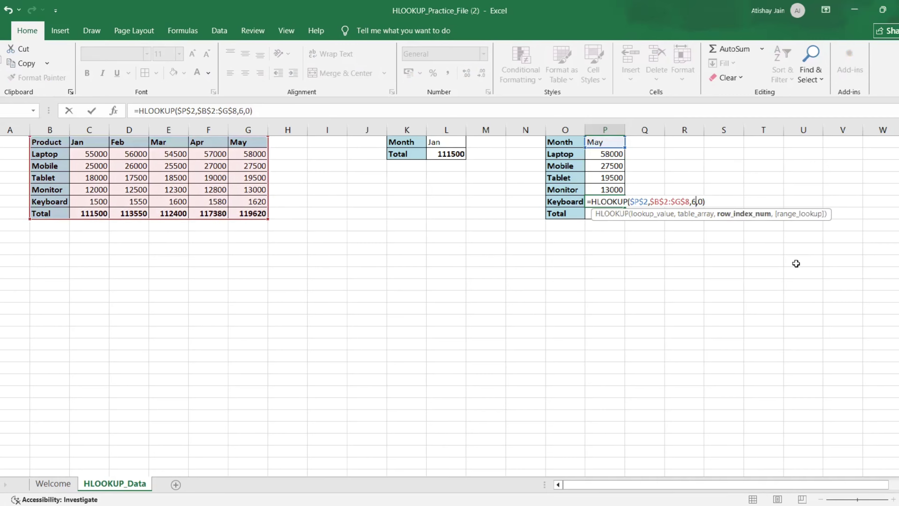
key("Return")
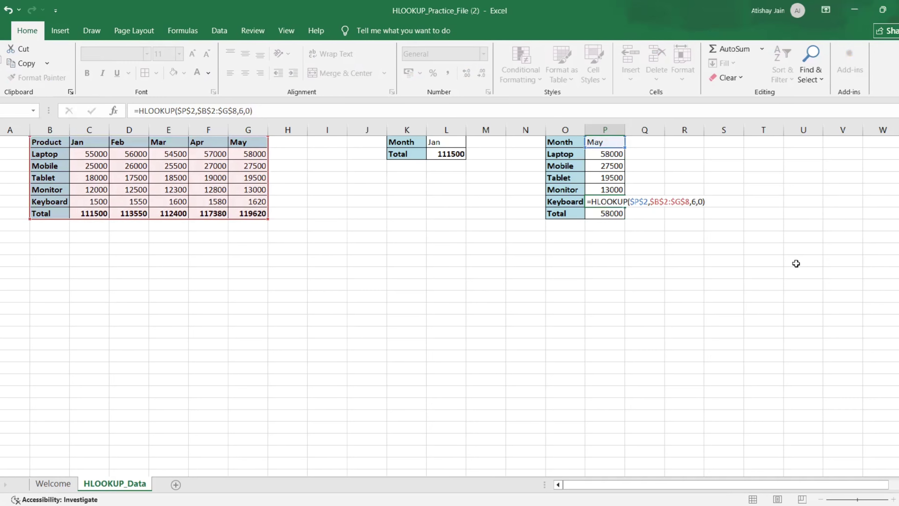
Change the row index in the Total formula in P8 to 7.
key("F2")
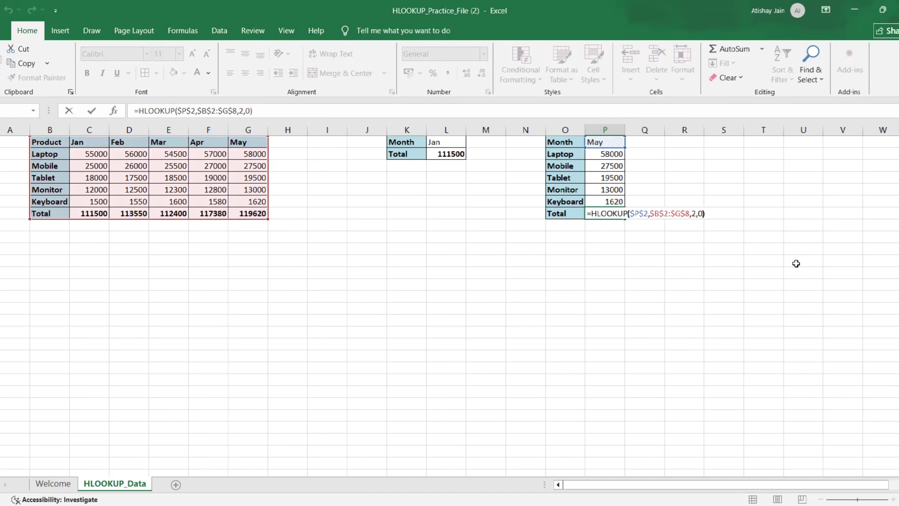
key("Left")
key("Left")
key("Left")
key("BackSpace")
type("7")
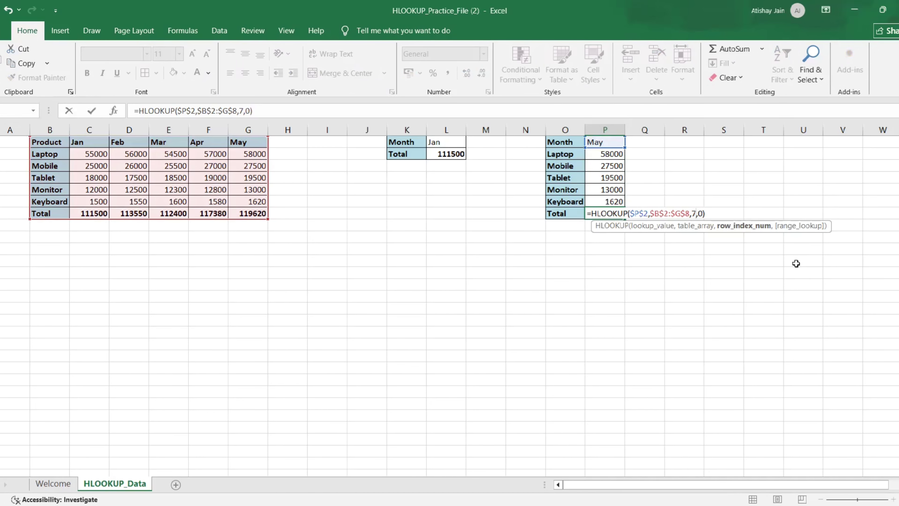
key("Return")
Review the completed May lookup results and the Laptop formula in the second table.
key("ctrl+Up")
key("ctrl+Up")
key("ctrl+Up")
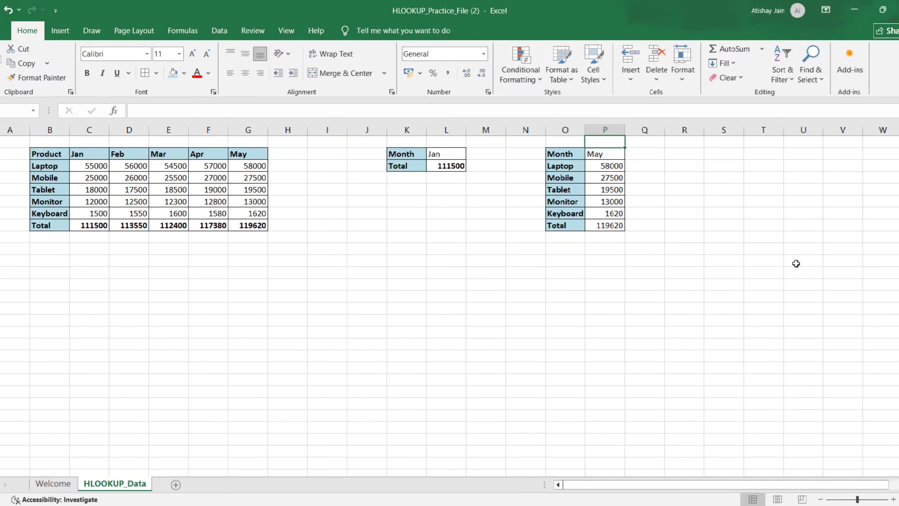
key("Down")
key("Down")
key("Down")
key("Left")
key("Left")
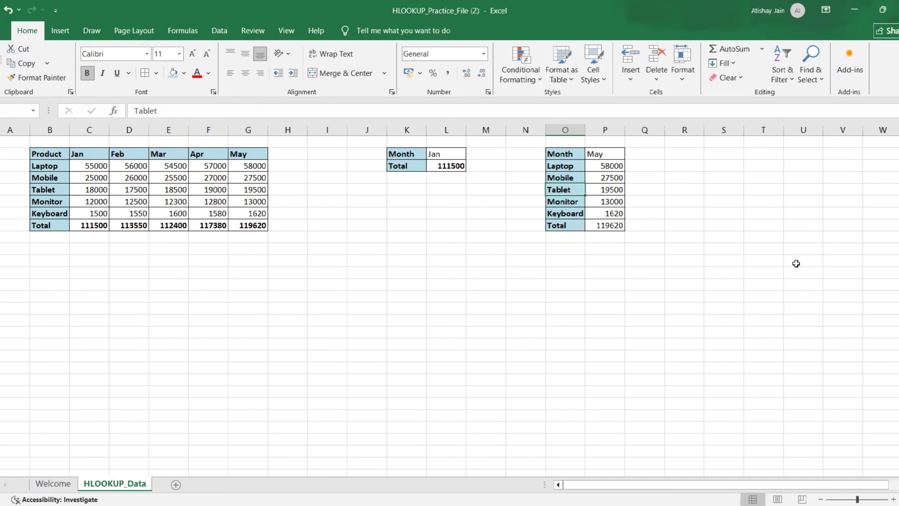
key("Right")
key("Up")
key("Up")
key("Down")
key("Right")
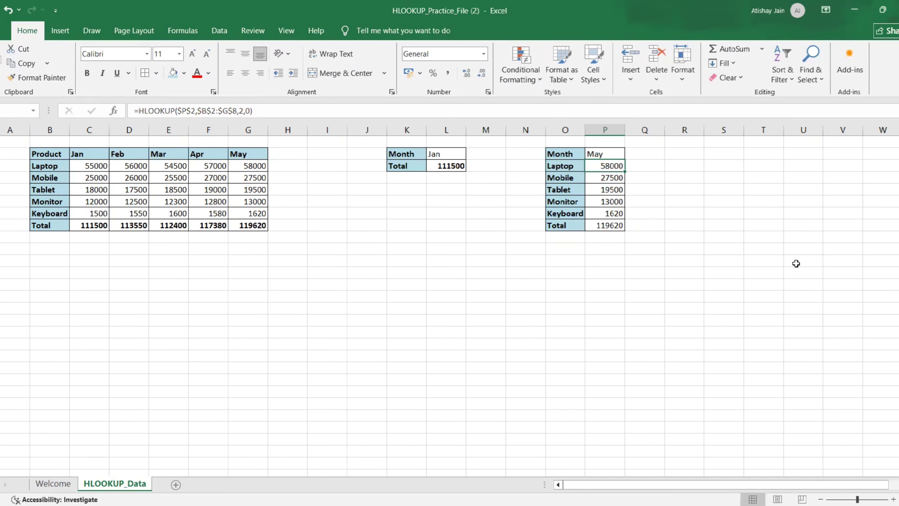